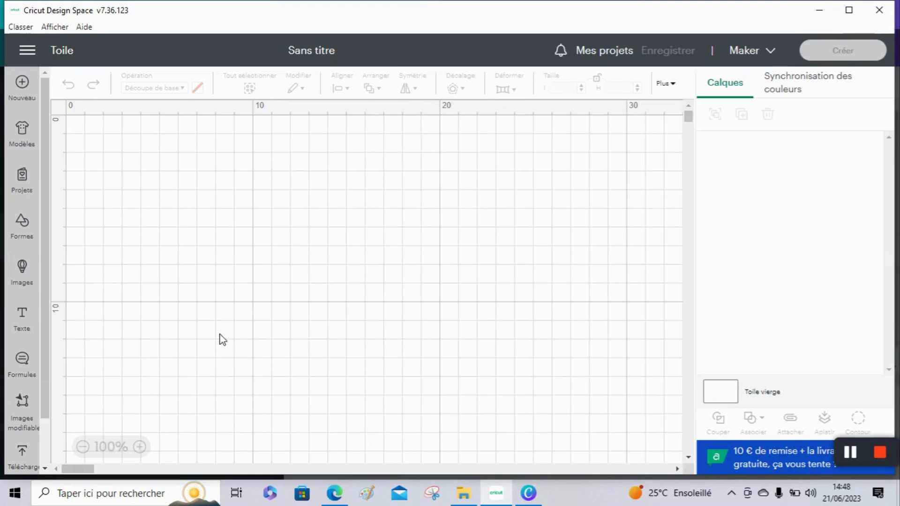
Browse the uploaded images and add the Mario kart coloring image to the canvas
{"action": "left_click", "coordinate": [850, 452]}
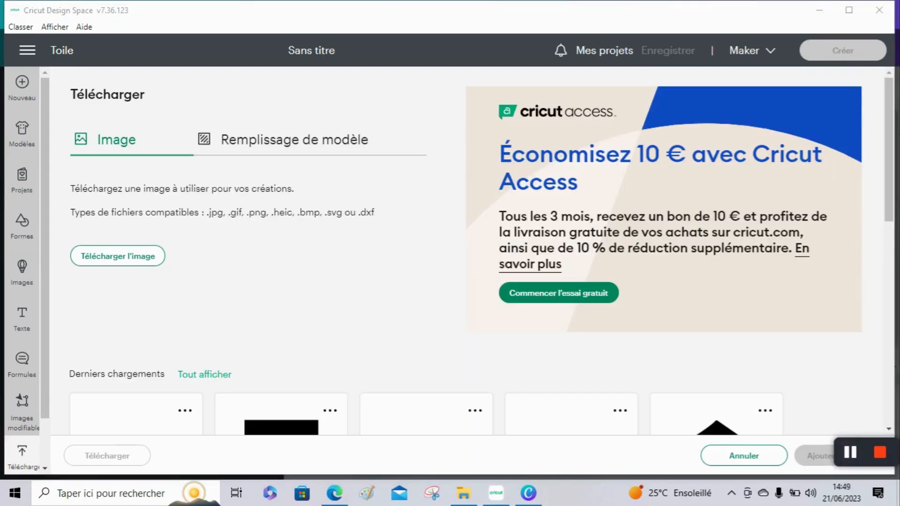
{"action": "scroll", "coordinate": [450, 253], "scroll_direction": "down", "scroll_amount": 3}
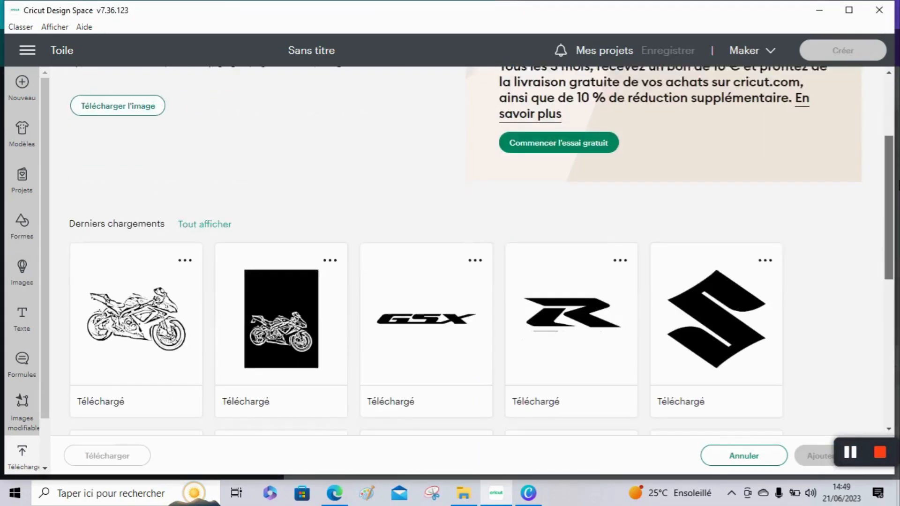
{"action": "scroll", "coordinate": [481, 250], "scroll_direction": "down", "scroll_amount": 5}
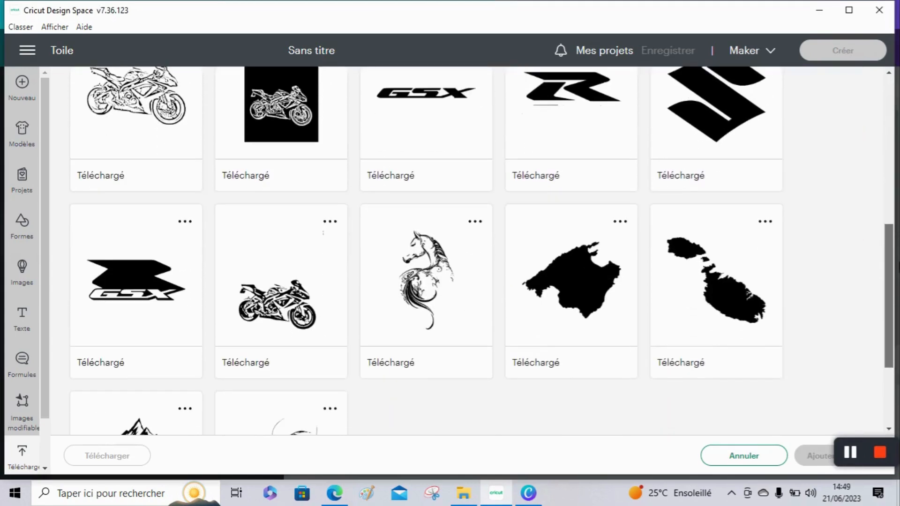
{"action": "scroll", "coordinate": [481, 249], "scroll_direction": "down", "scroll_amount": 4}
{"action": "left_click_drag", "start_coordinate": [893, 307], "coordinate": [713, 148]}
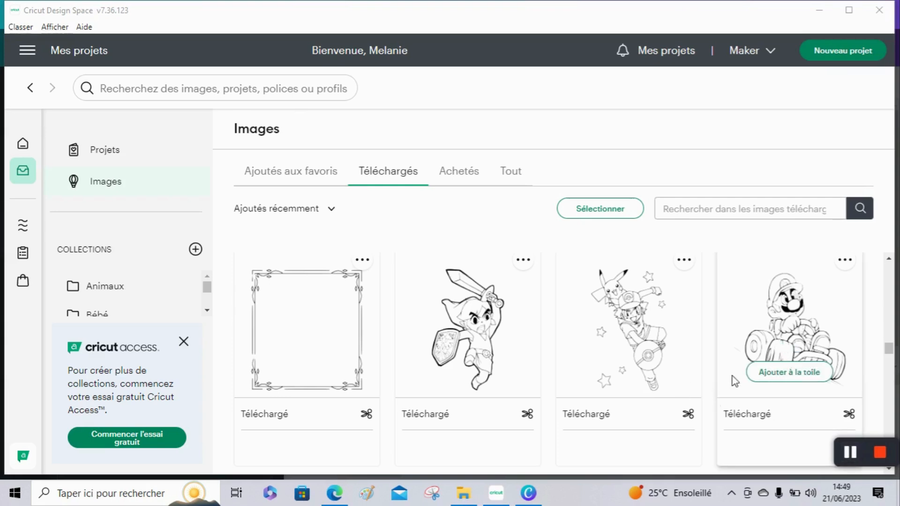
{"action": "left_click", "coordinate": [788, 373]}
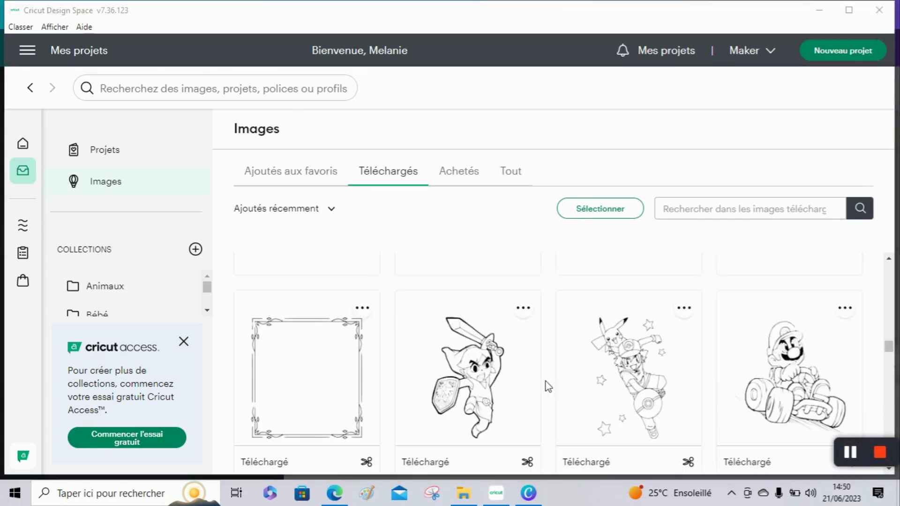
{"action": "left_click", "coordinate": [762, 419]}
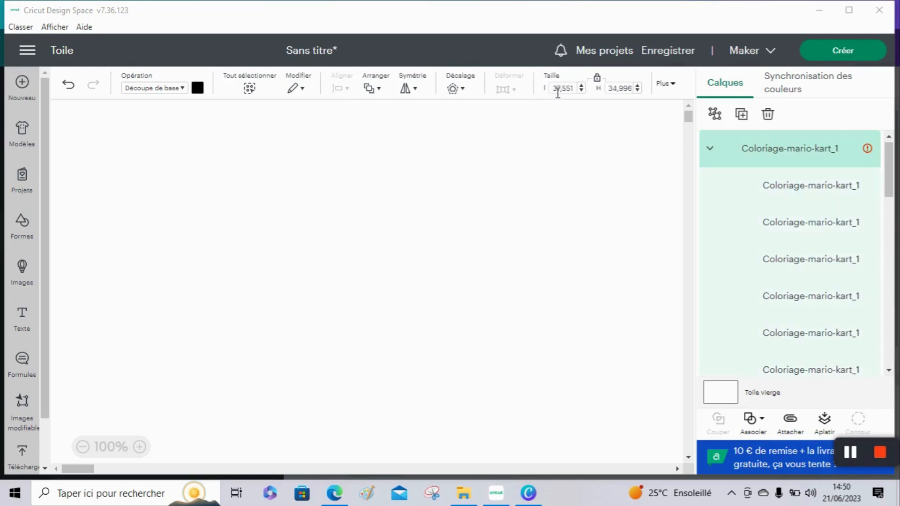
Resize the Mario kart image to 10 cm wide with proportions locked
{"action": "left_click", "coordinate": [575, 89]}
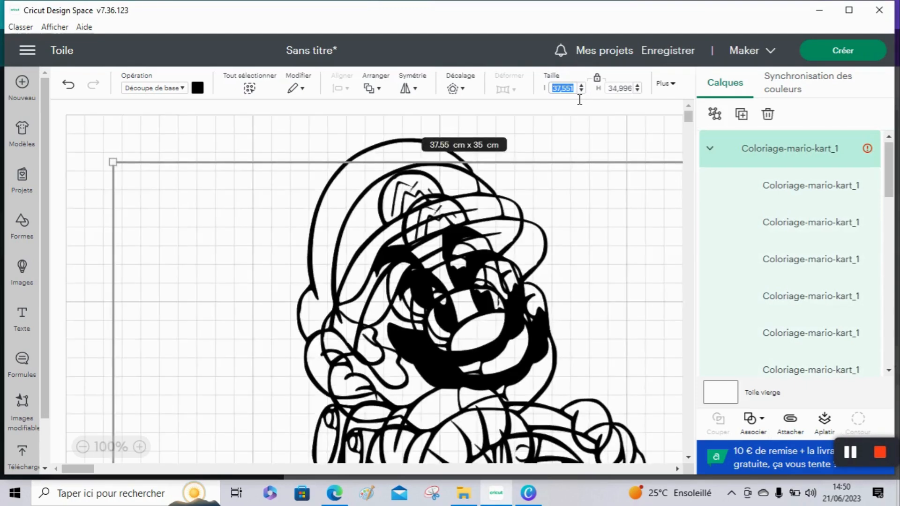
{"action": "type", "text": "10"}
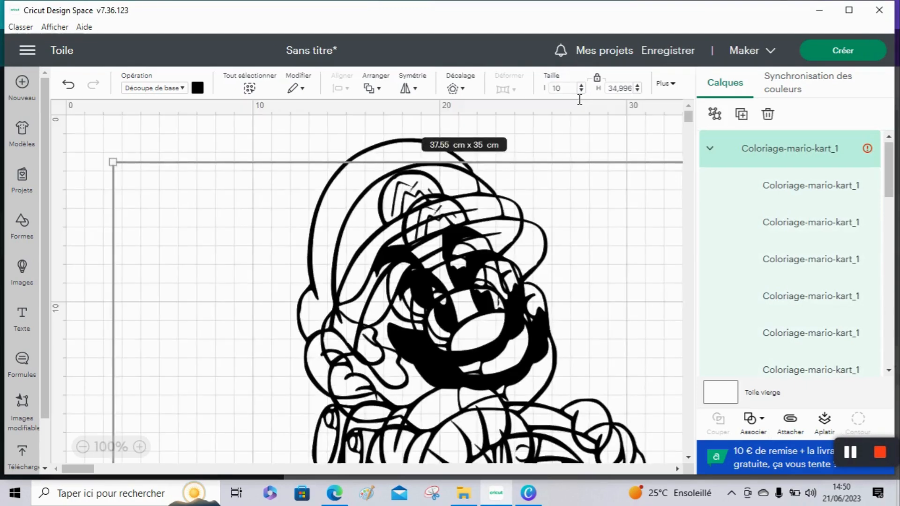
{"action": "key", "text": "Return"}
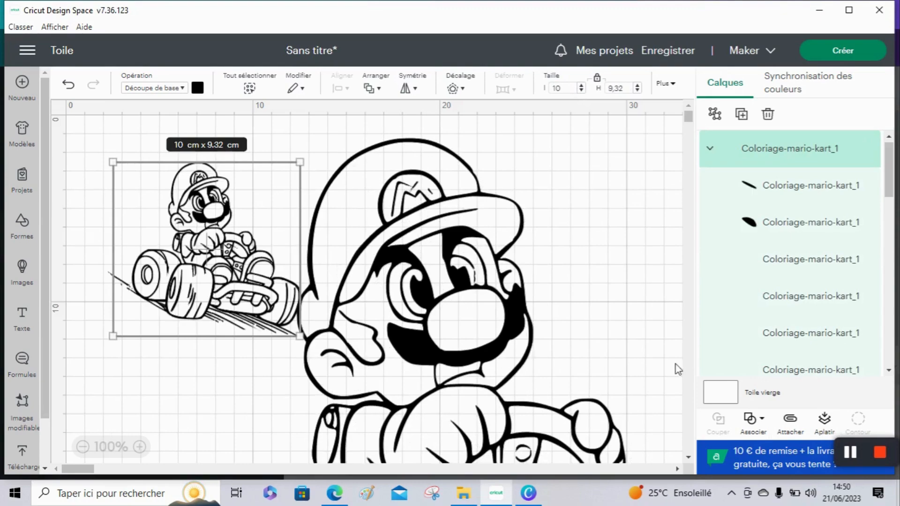
Select the Mario kart image and attach all of its layers together
{"action": "left_click", "coordinate": [849, 452]}
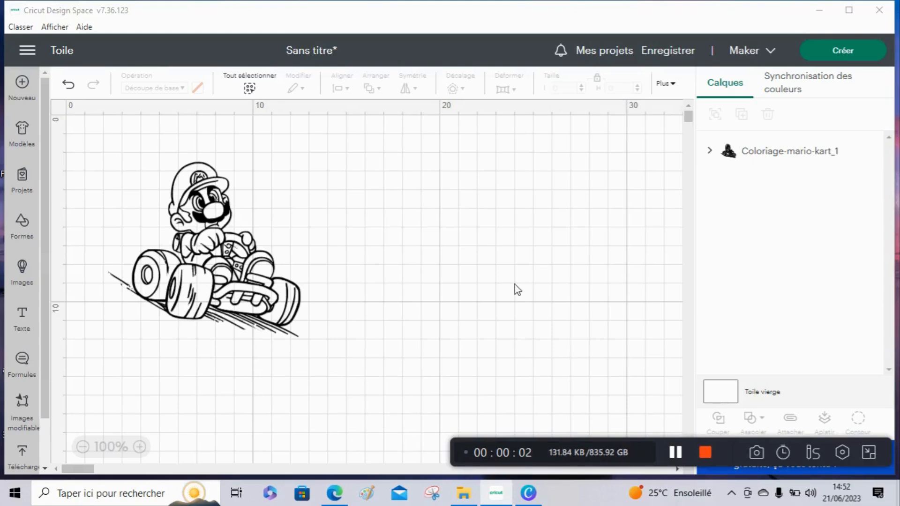
{"action": "left_click", "coordinate": [243, 283]}
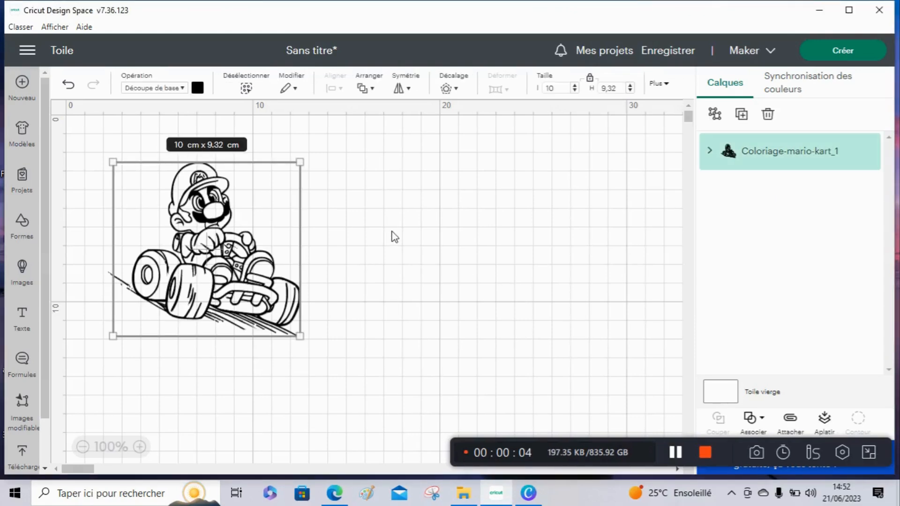
{"action": "left_click", "coordinate": [795, 433]}
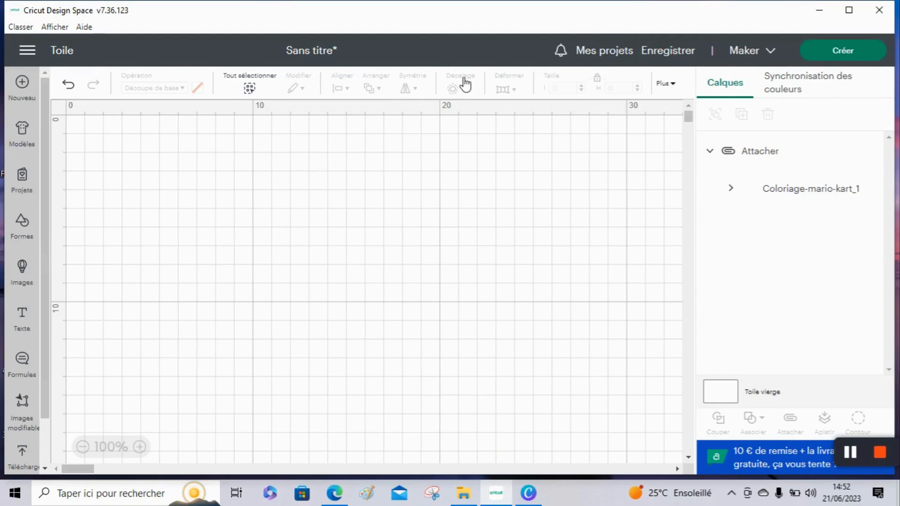
Apply a 0,05 cm offset with rounded corners and welded offsets around the attached image
{"action": "left_click", "coordinate": [295, 210]}
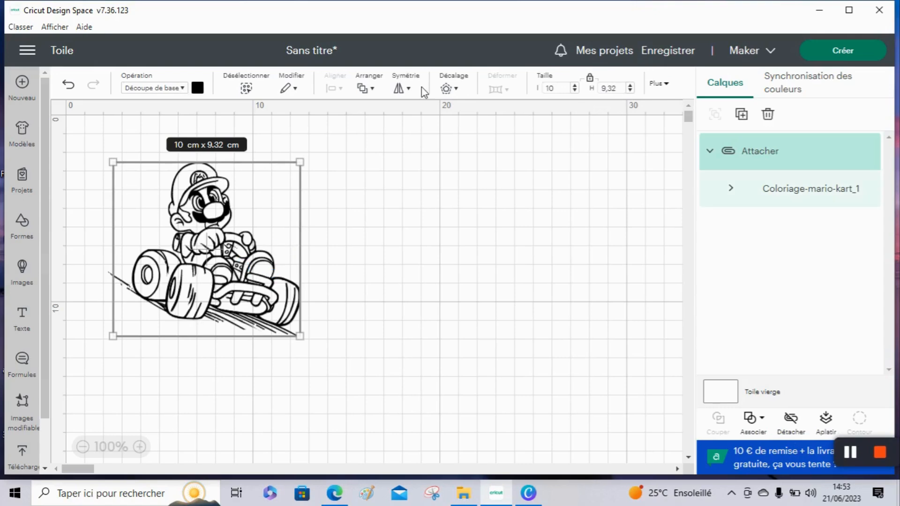
{"action": "left_click", "coordinate": [458, 90]}
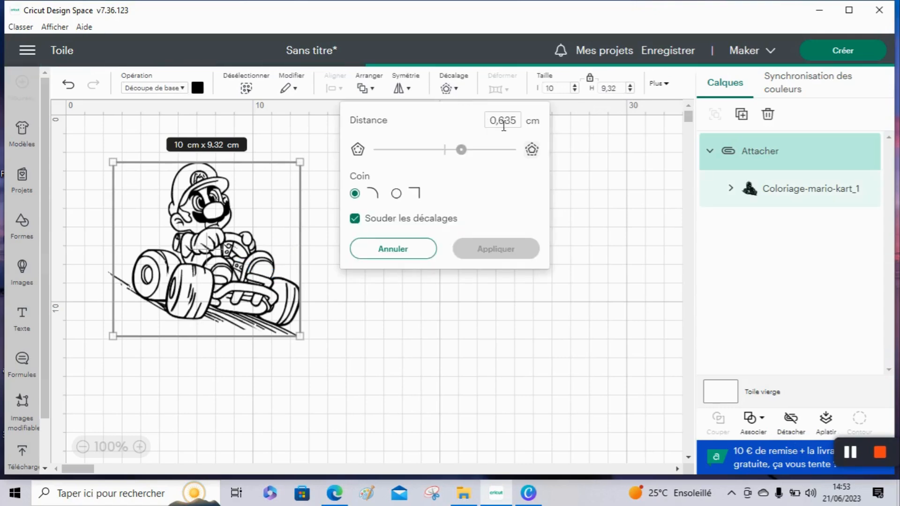
{"action": "left_click_drag", "start_coordinate": [497, 121], "coordinate": [532, 125]}
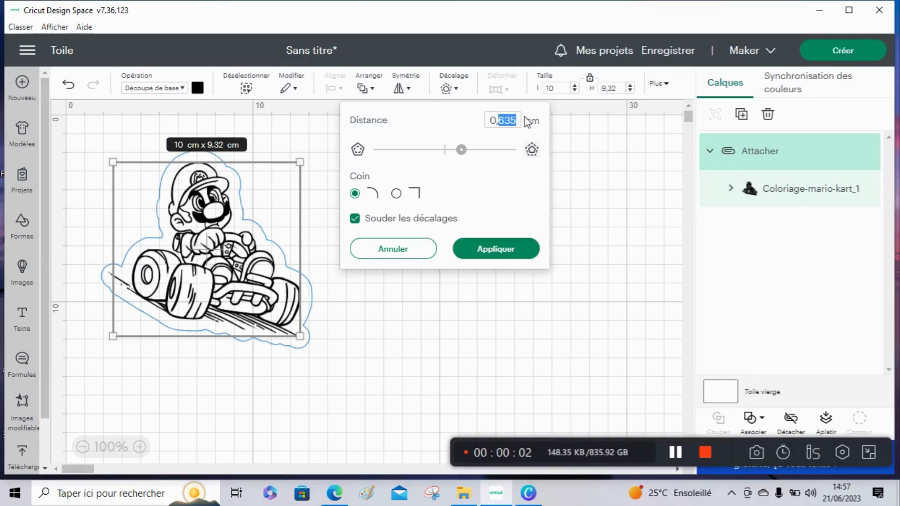
{"action": "type", "text": "05"}
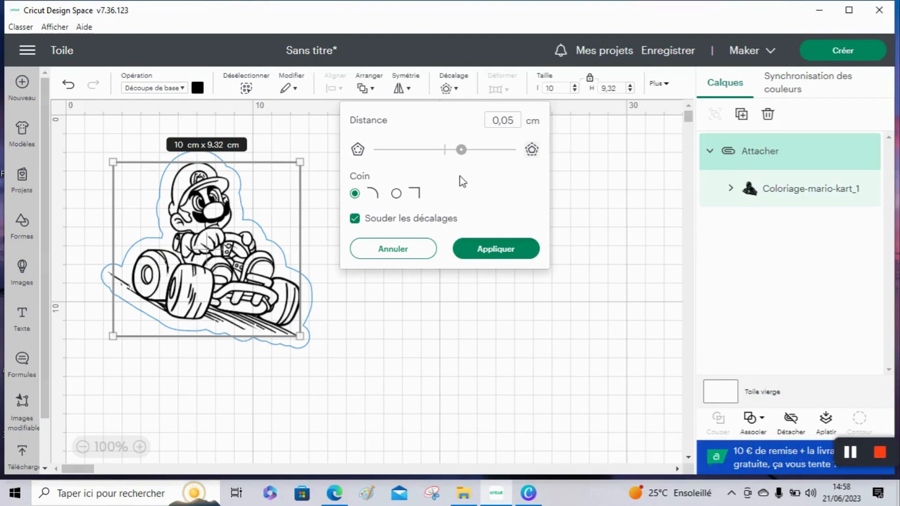
{"action": "left_click", "coordinate": [458, 227]}
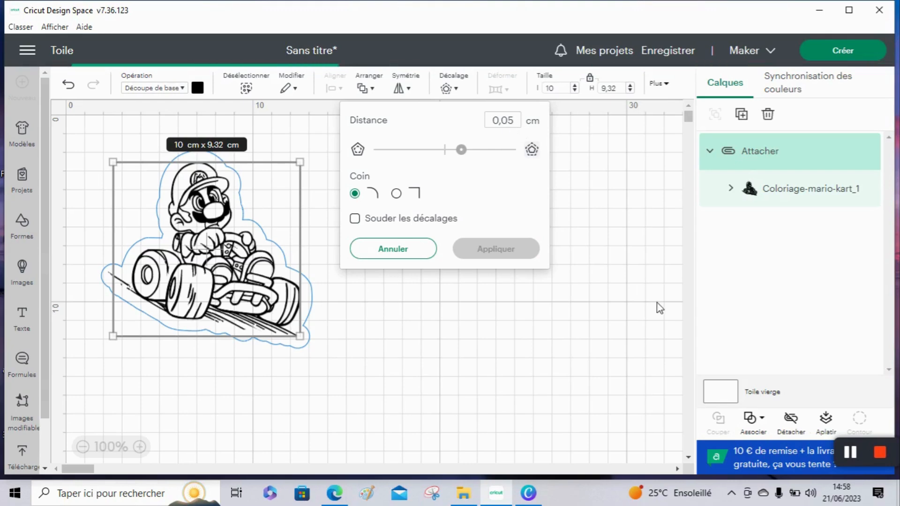
{"action": "left_click", "coordinate": [846, 451]}
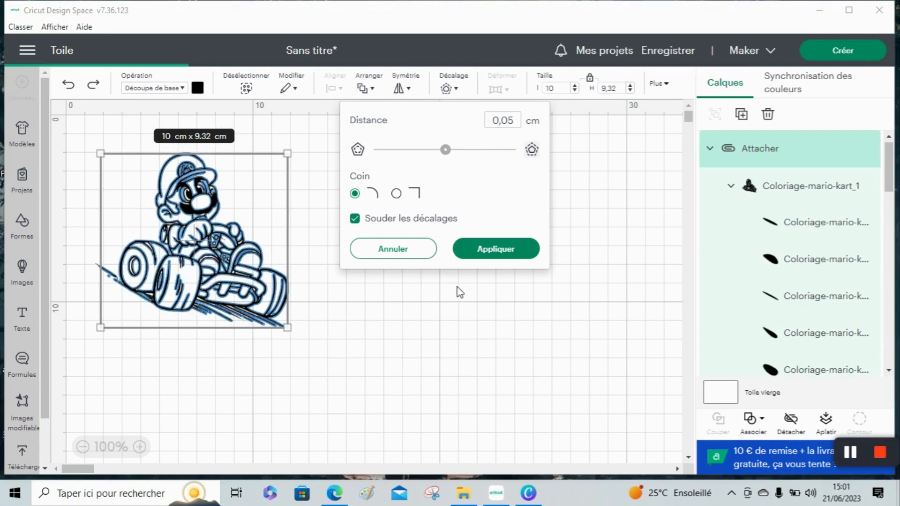
{"action": "left_click", "coordinate": [501, 259]}
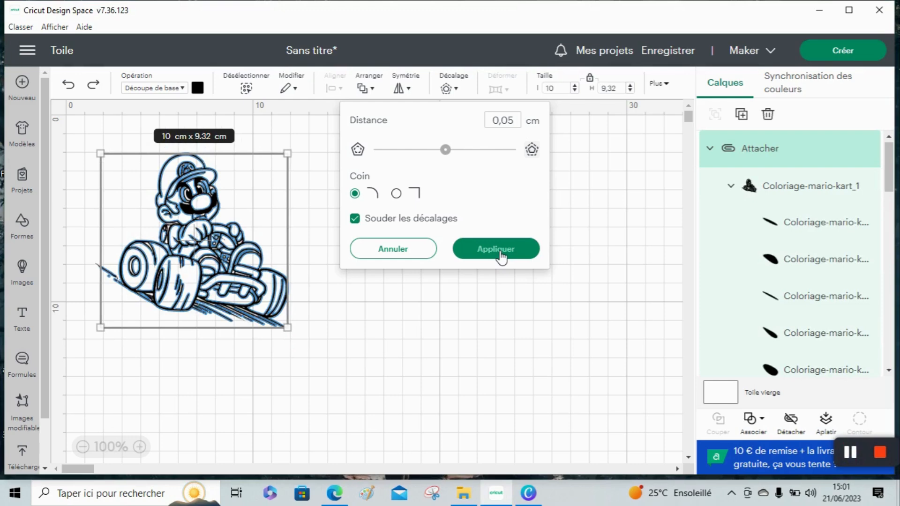
{"action": "left_click", "coordinate": [499, 249]}
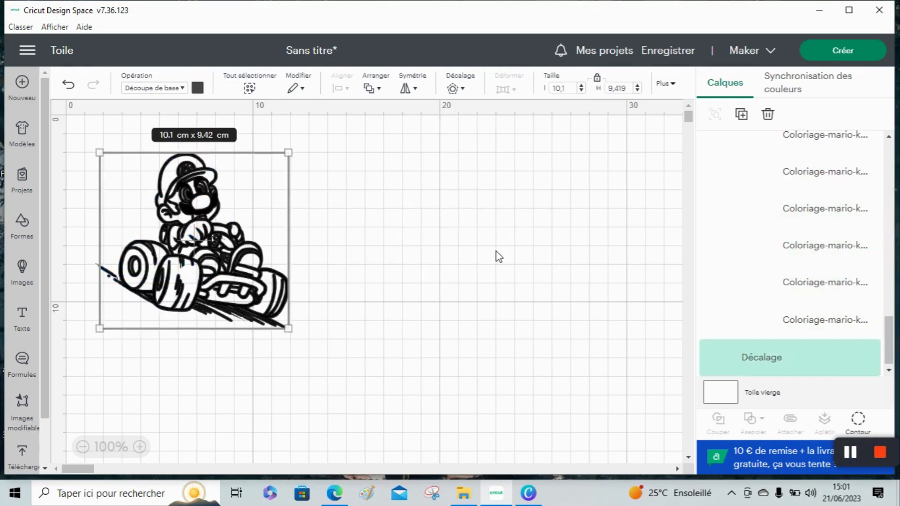
Move the offset outline beside the original Mario kart image
{"action": "left_click_drag", "start_coordinate": [210, 233], "coordinate": [606, 251]}
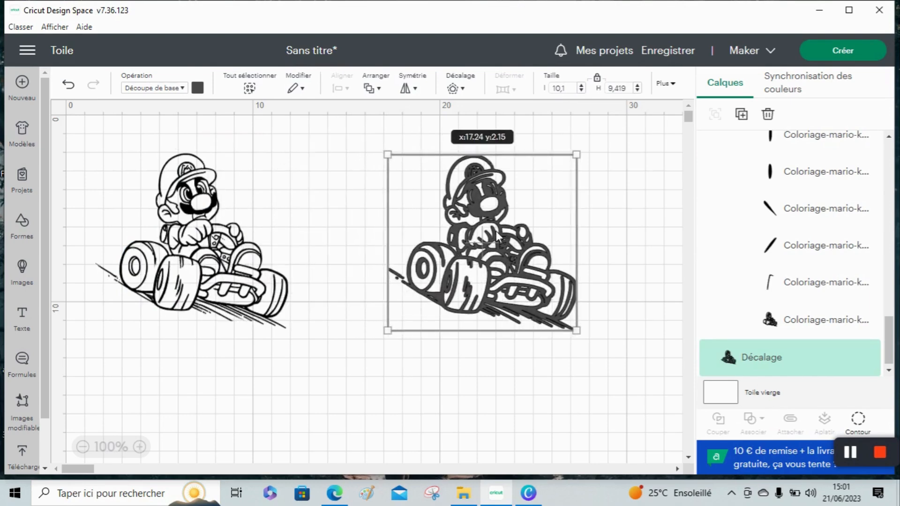
{"action": "left_click", "coordinate": [217, 247]}
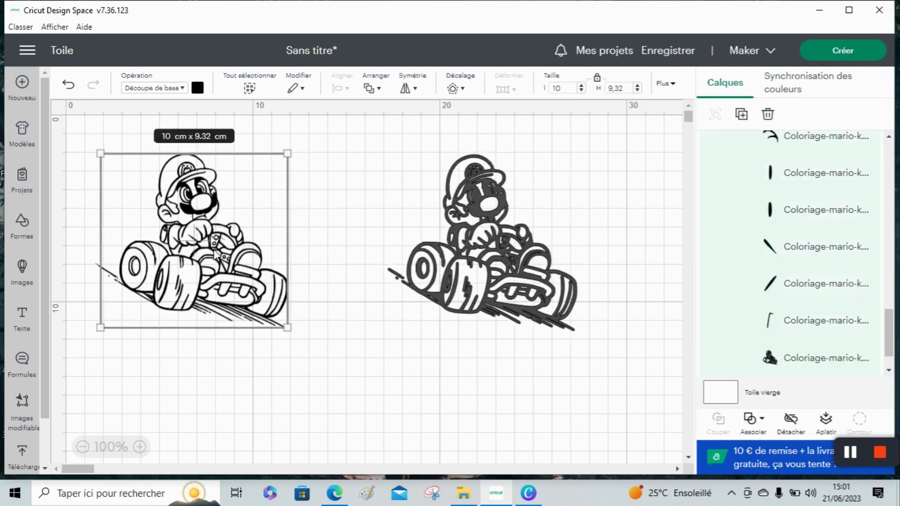
{"action": "left_click", "coordinate": [501, 238]}
{"action": "left_click_drag", "start_coordinate": [502, 239], "coordinate": [441, 229]}
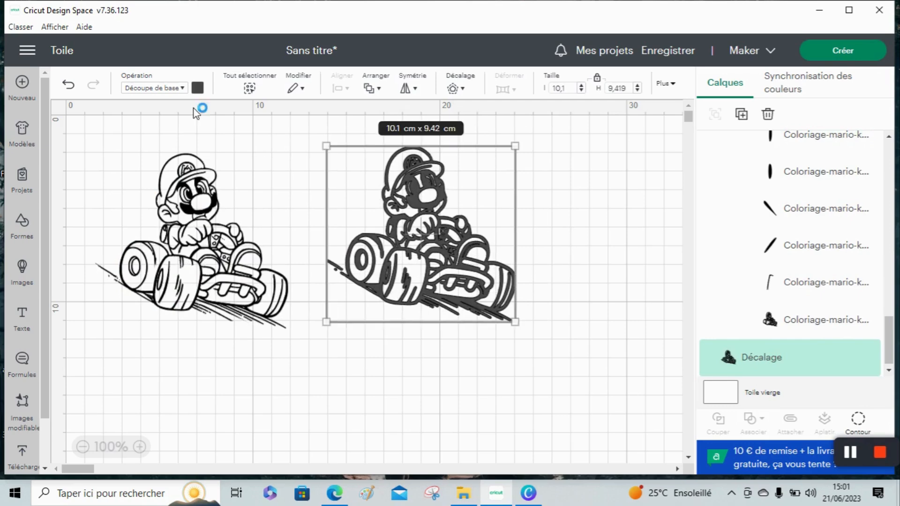
Set the offset outline's color to black and deselect it
{"action": "left_click", "coordinate": [198, 88]}
{"action": "left_click", "coordinate": [294, 210]}
{"action": "left_click", "coordinate": [312, 371]}
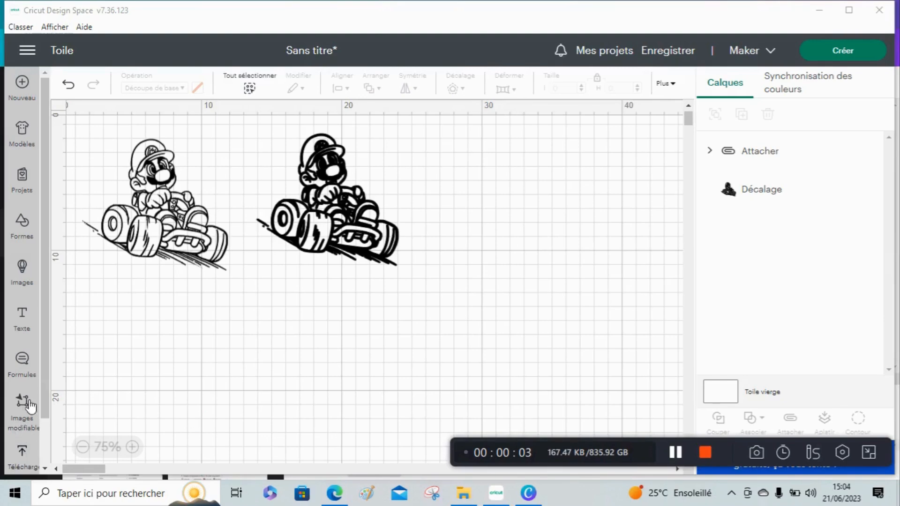
Add a text box below the images reading "Bon plan cricut"
{"action": "left_click", "coordinate": [31, 330]}
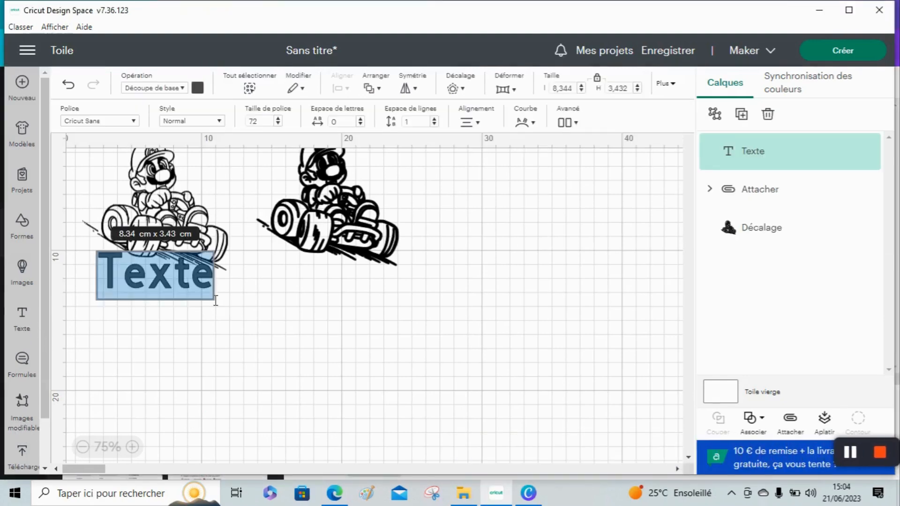
{"action": "left_click", "coordinate": [215, 301]}
{"action": "key", "text": "BackSpace"}
{"action": "key", "text": "BackSpace"}
{"action": "key", "text": "BackSpace"}
{"action": "key", "text": "BackSpace"}
{"action": "key", "text": "BackSpace"}
{"action": "type", "text": "B"}
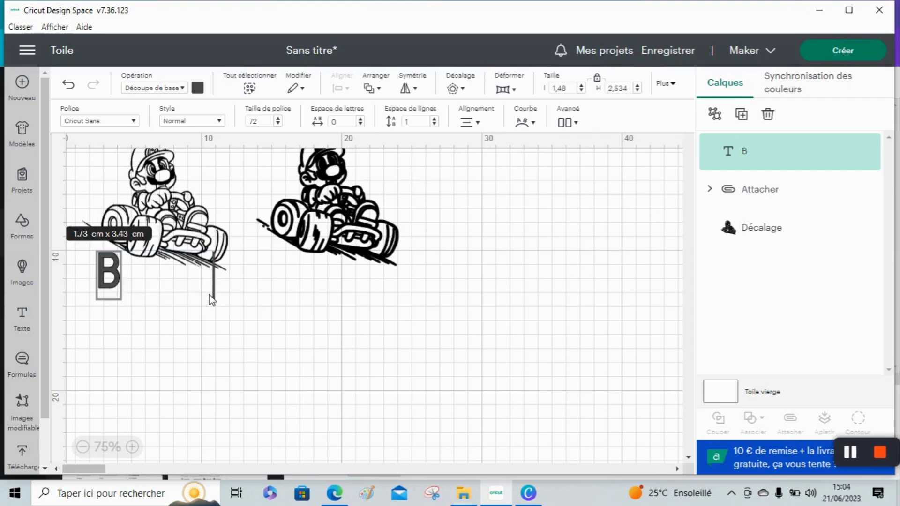
{"action": "type", "text": "on plan cricut"}
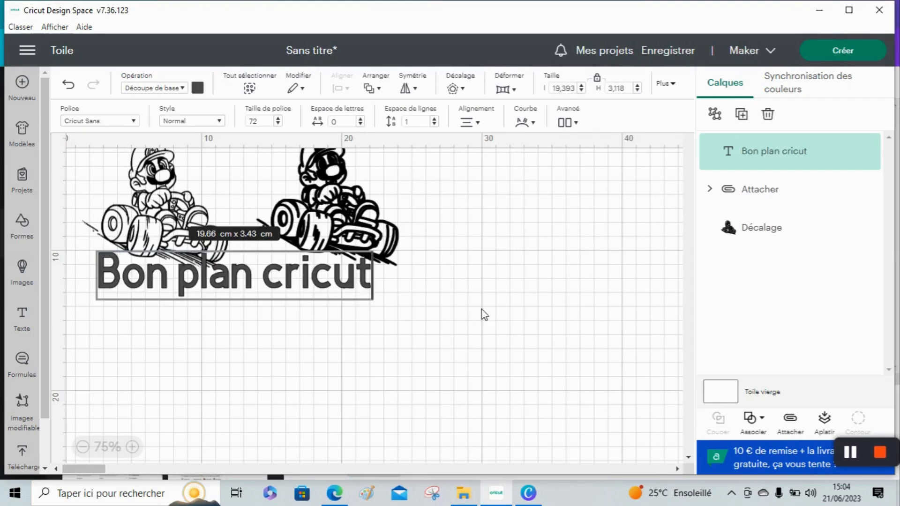
Move the text lower under the images and set its color to black
{"action": "left_click_drag", "start_coordinate": [253, 274], "coordinate": [257, 312]}
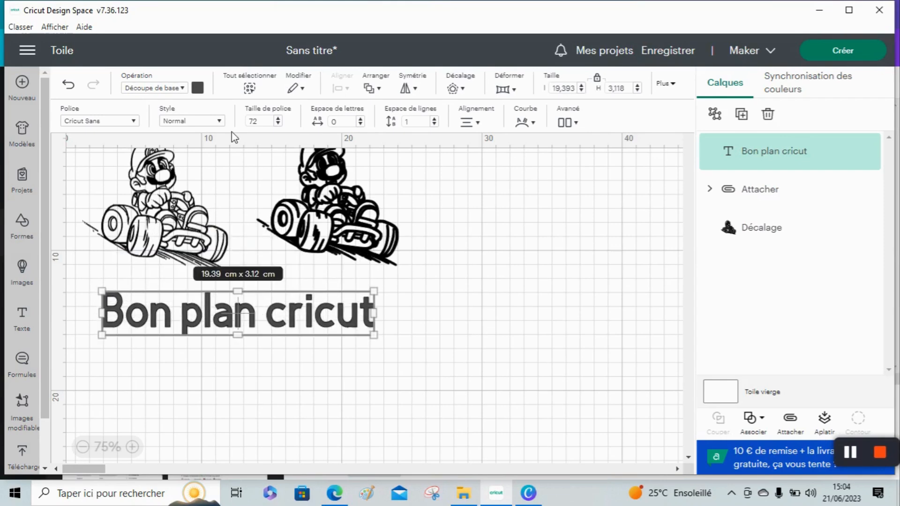
{"action": "left_click", "coordinate": [202, 92]}
{"action": "left_click", "coordinate": [294, 210]}
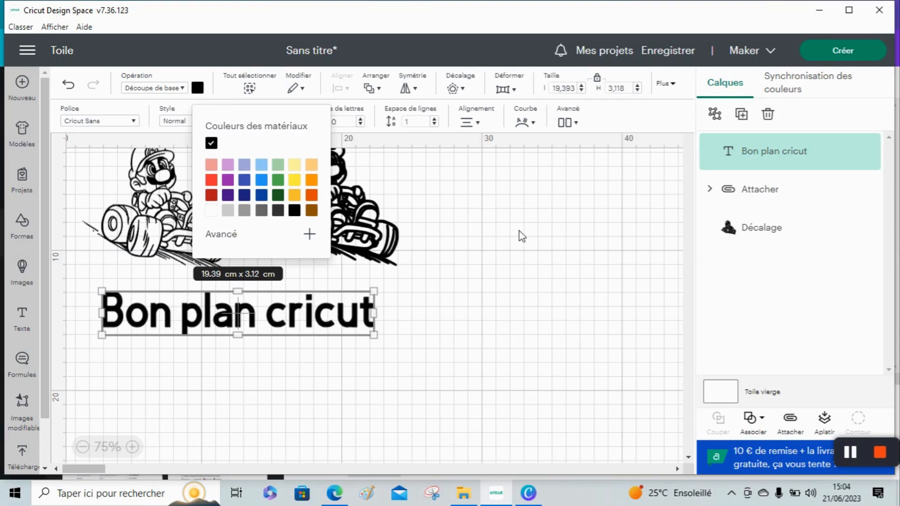
{"action": "left_click", "coordinate": [490, 225]}
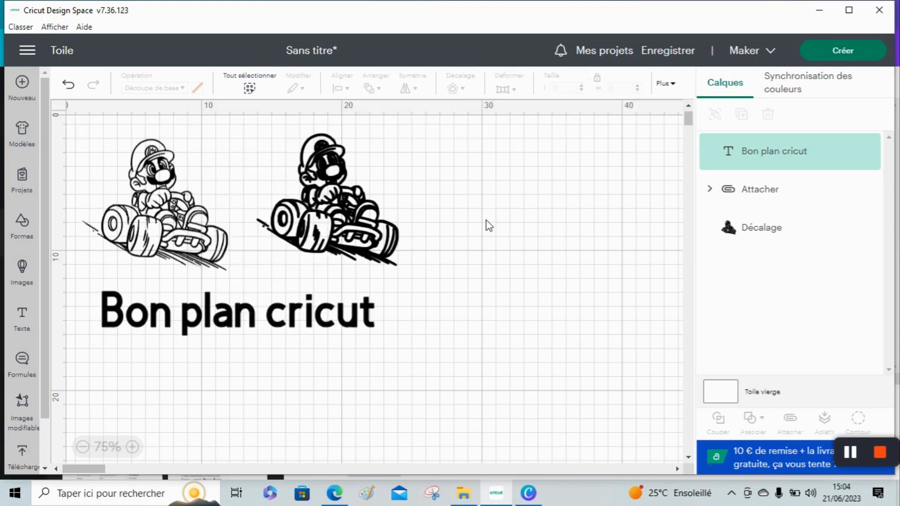
Change the text's font to a free handwritten script font using the font list filters
{"action": "left_click", "coordinate": [171, 322]}
{"action": "left_click", "coordinate": [133, 123]}
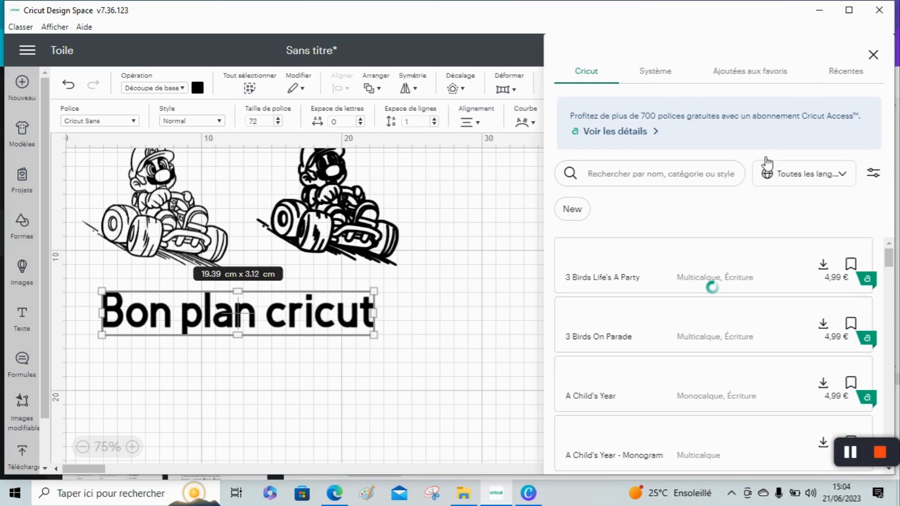
{"action": "left_click", "coordinate": [874, 172]}
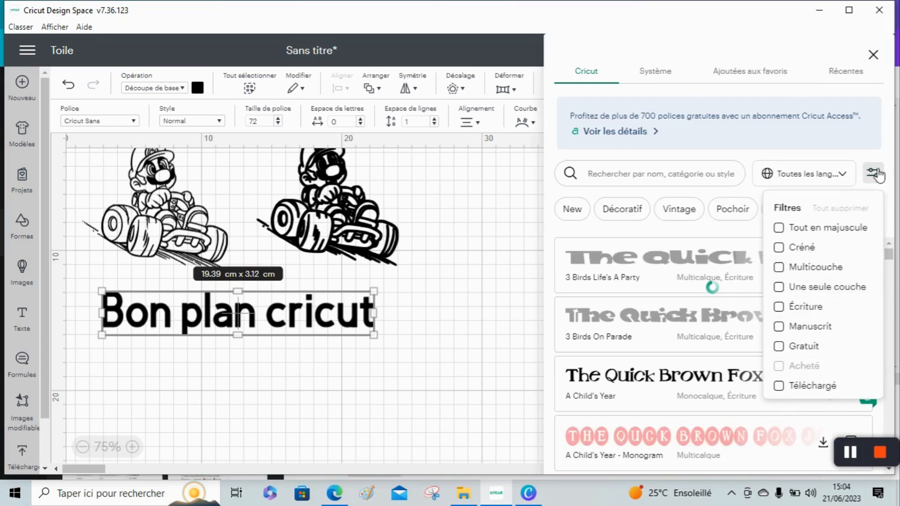
{"action": "left_click", "coordinate": [779, 307]}
{"action": "left_click", "coordinate": [779, 307]}
{"action": "left_click", "coordinate": [779, 347]}
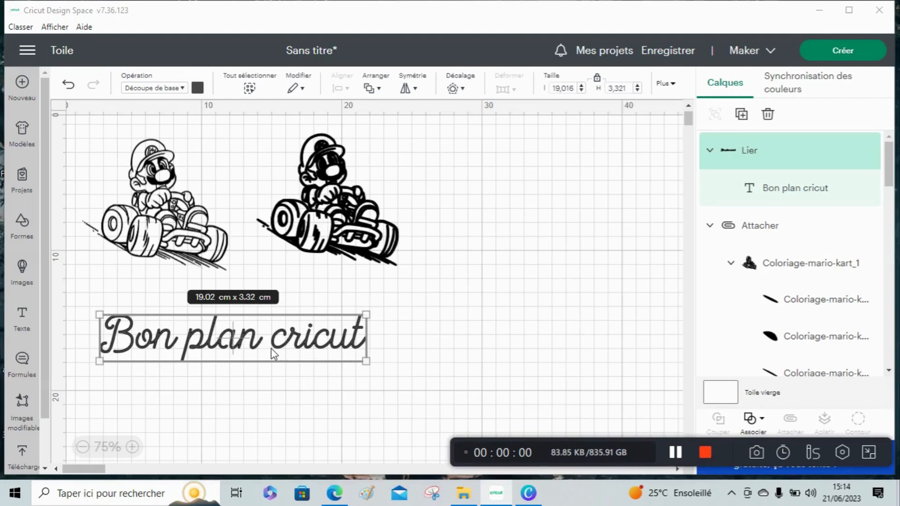
Apply a 0,1 cm offset with rounded corners to the text
{"action": "left_click", "coordinate": [467, 88]}
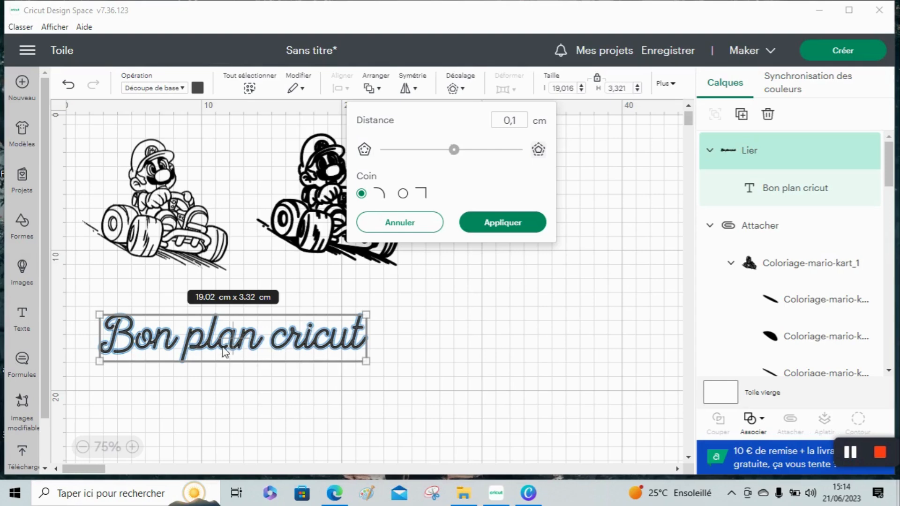
{"action": "left_click", "coordinate": [503, 225]}
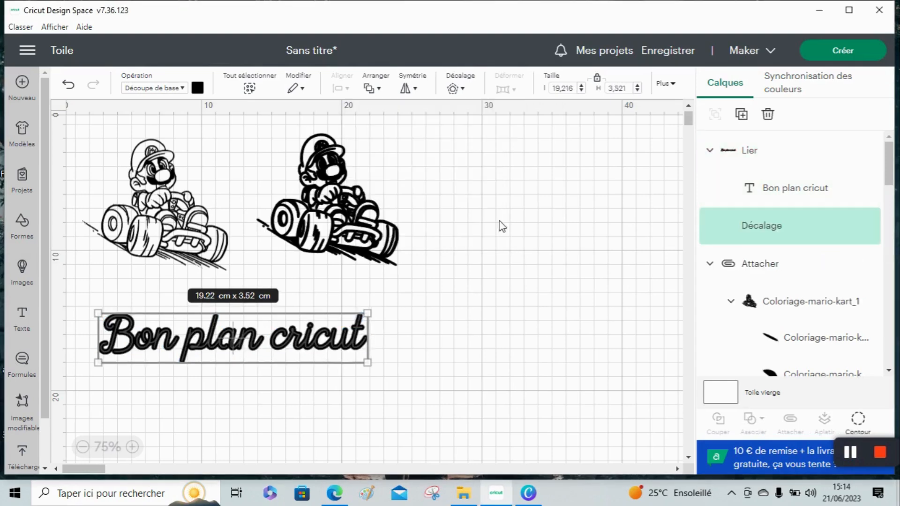
Move the text's offset outline down below the original text and deselect it
{"action": "left_click_drag", "start_coordinate": [257, 333], "coordinate": [254, 381]}
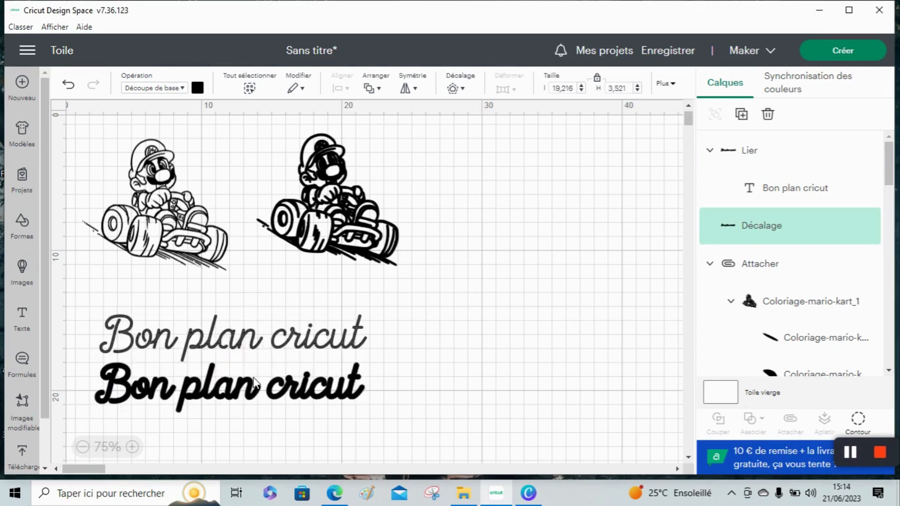
{"action": "left_click", "coordinate": [433, 373]}
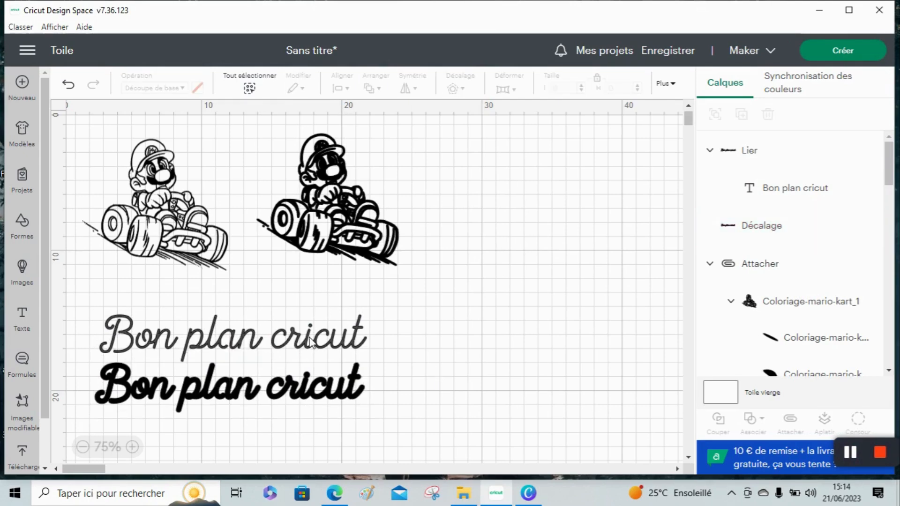
Select the offset outline and the original text in turn to compare the two versions
{"action": "left_click", "coordinate": [292, 401]}
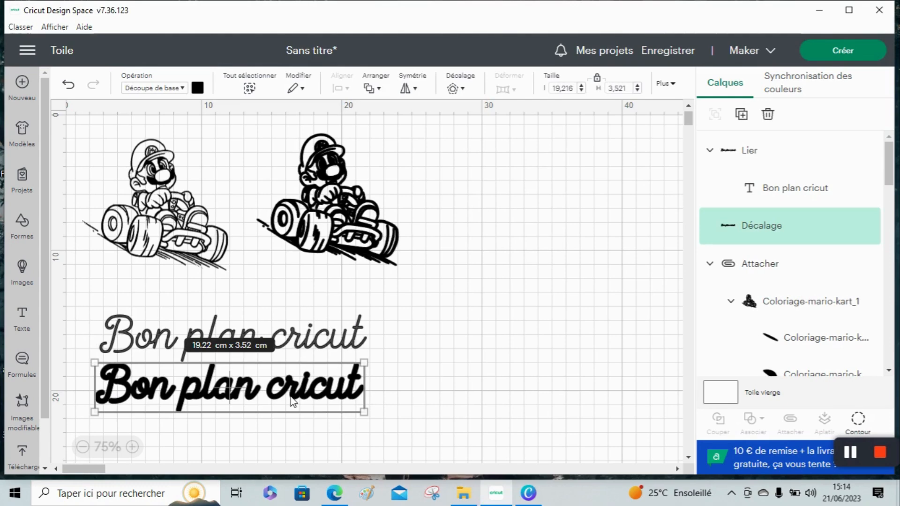
{"action": "left_click", "coordinate": [307, 338]}
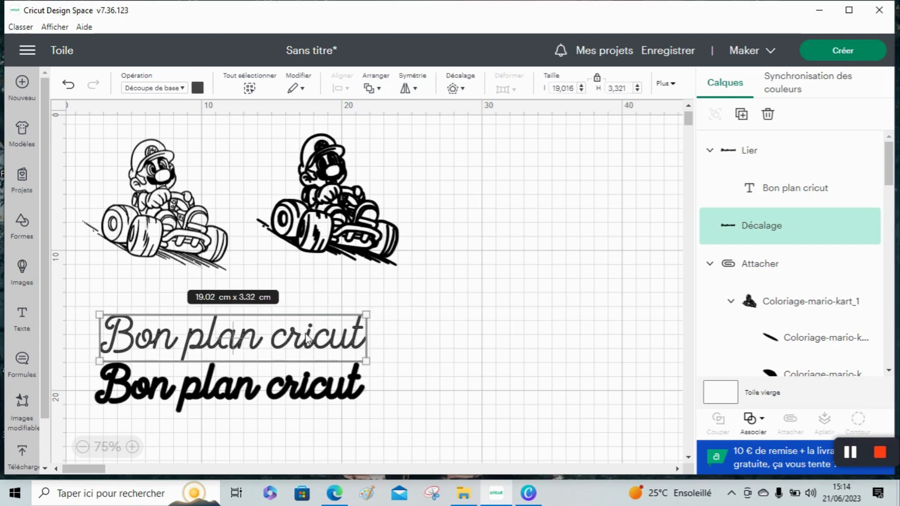
{"action": "left_click", "coordinate": [311, 338]}
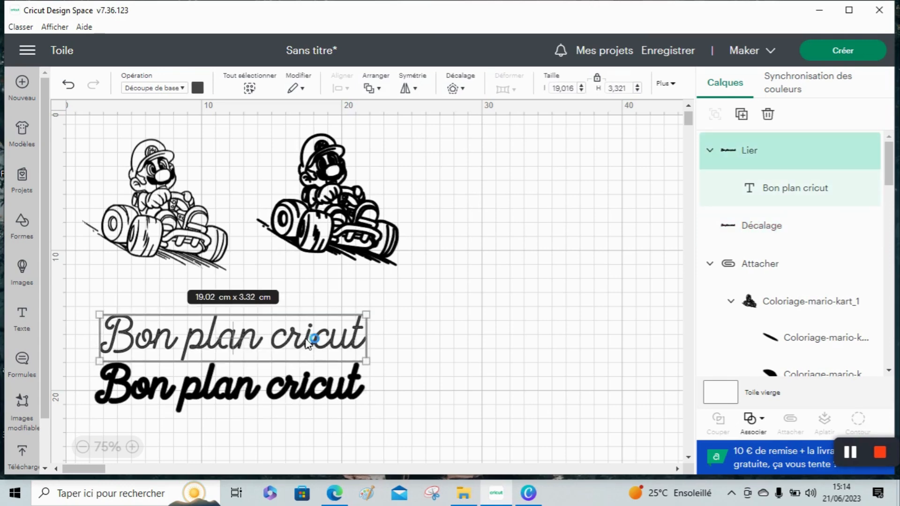
{"action": "left_click", "coordinate": [294, 393]}
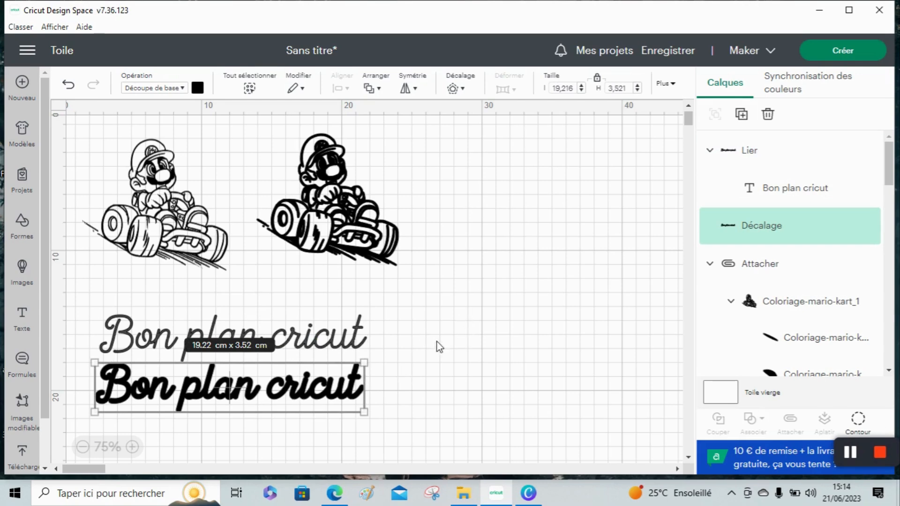
{"action": "left_click", "coordinate": [444, 358]}
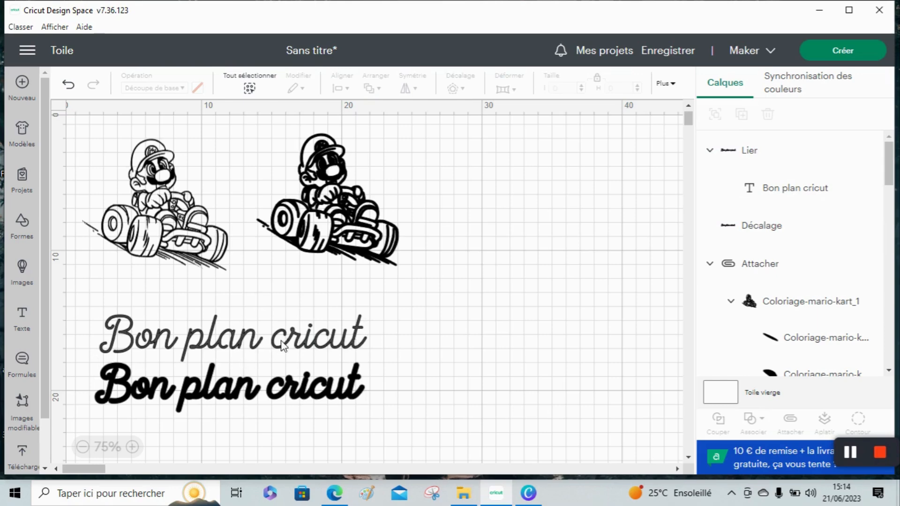